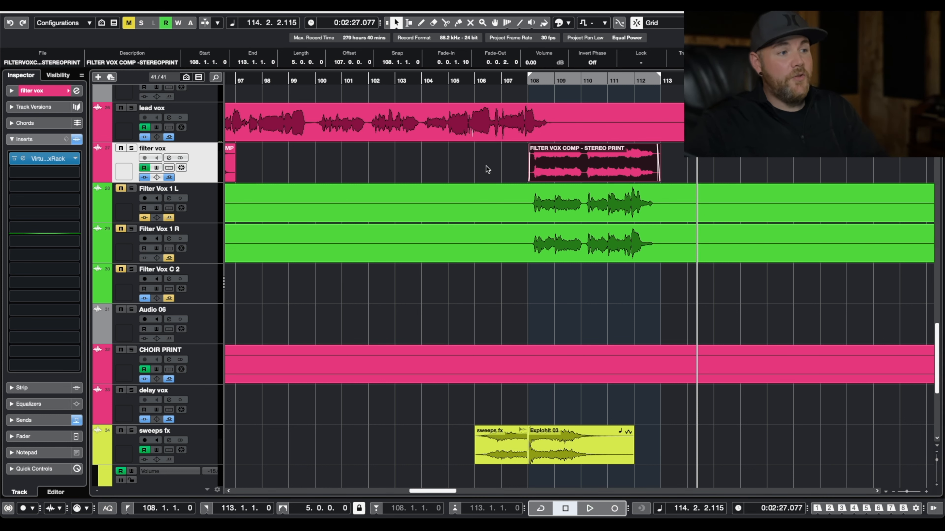
Mute the filter vox track, unmute Filter Vox 1 L and make it the selected track.
{"action": "left_click_drag", "start_coordinate": [485, 166], "coordinate": [493, 243]}
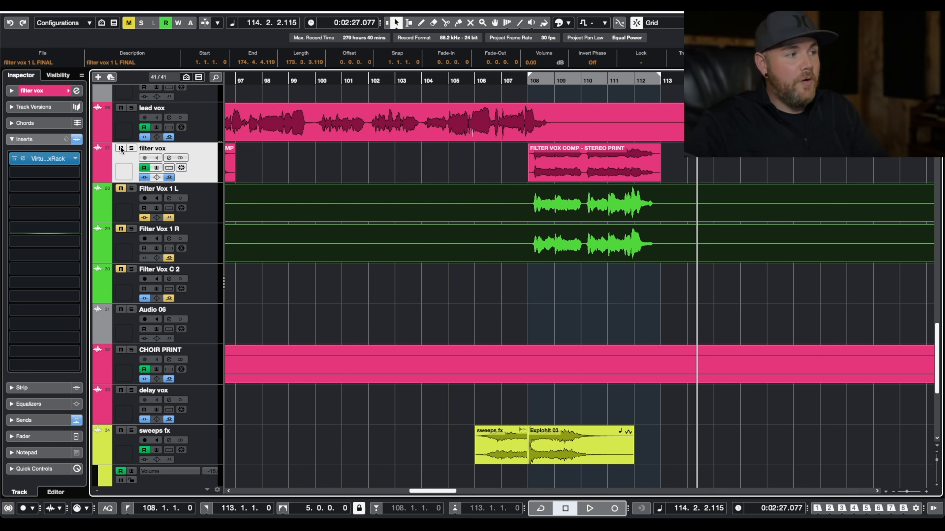
{"action": "left_click", "coordinate": [120, 190]}
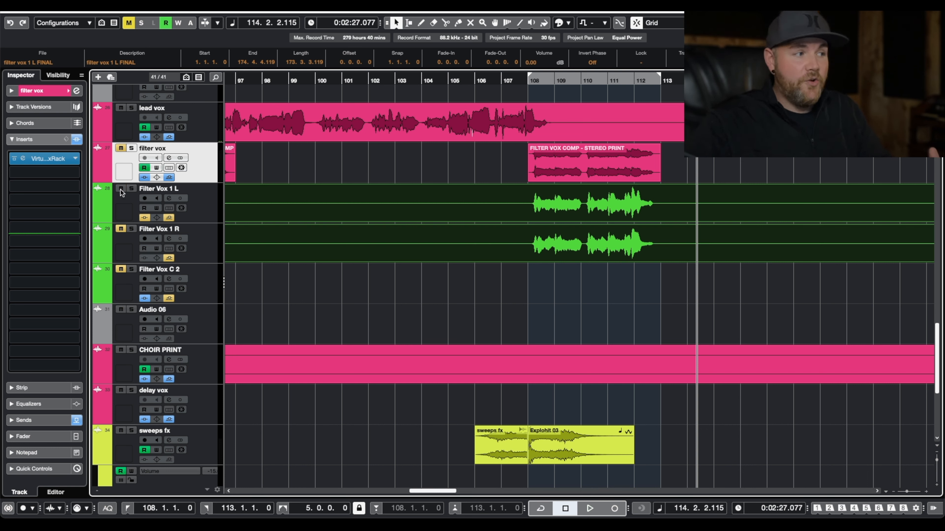
{"action": "left_click", "coordinate": [389, 166]}
{"action": "left_click", "coordinate": [431, 193]}
{"action": "left_click", "coordinate": [206, 206]}
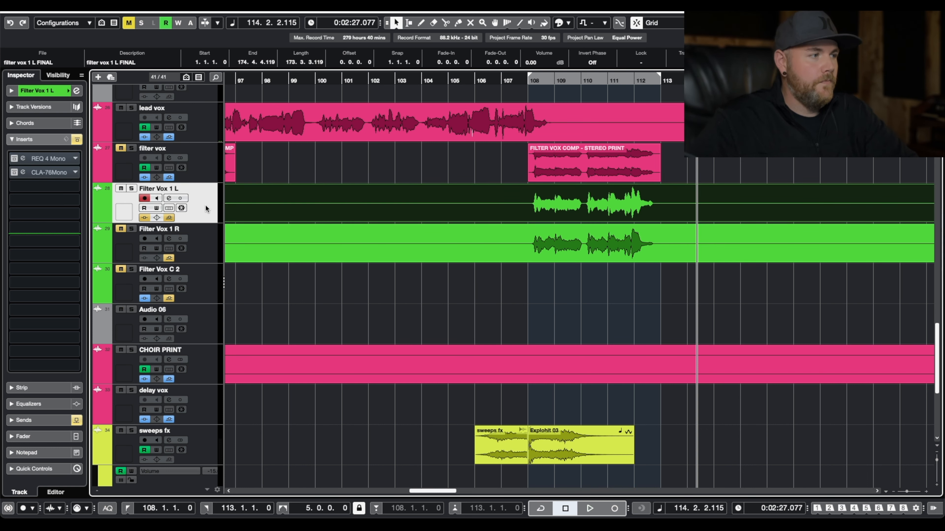
Take the REQ 4 Mono on Filter Vox 1 L out of bypass, enable its band 1 high-pass filter and cycle bars 108 to 113.
{"action": "left_click", "coordinate": [57, 160]}
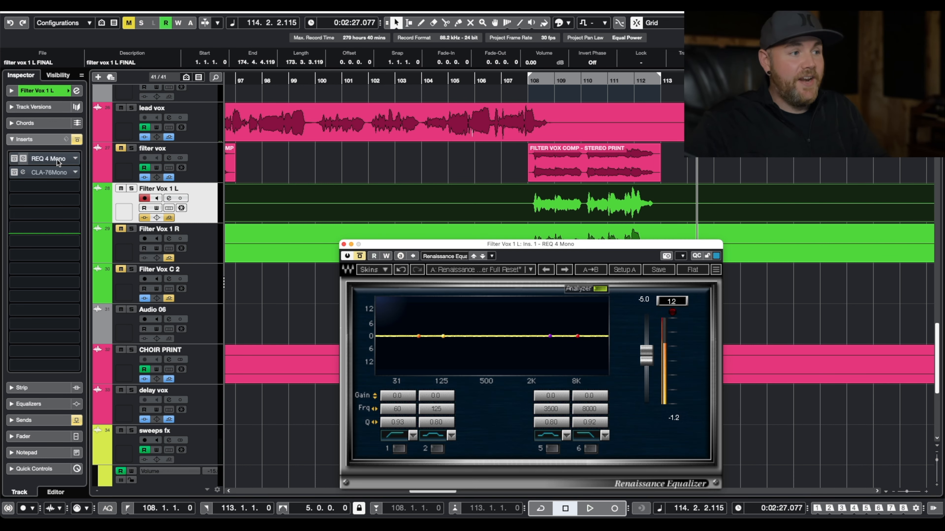
{"action": "left_click", "coordinate": [360, 256]}
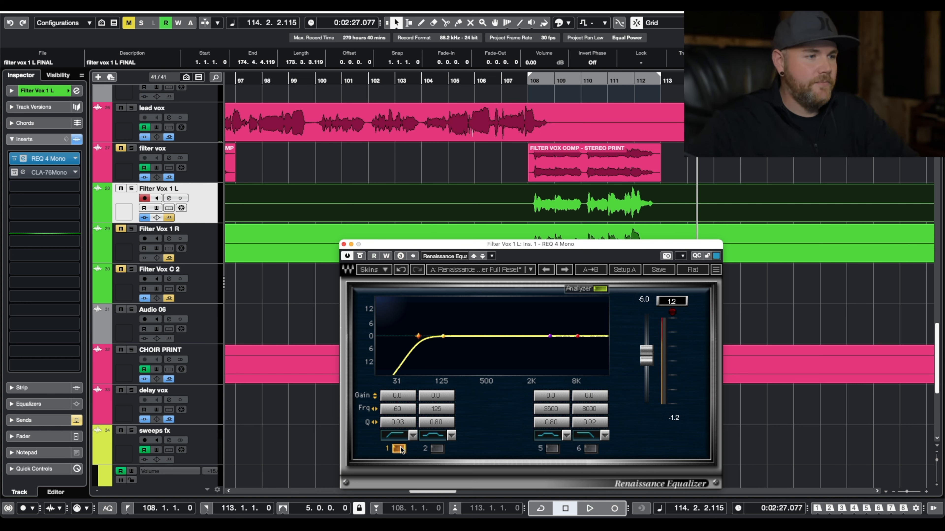
{"action": "key", "text": "slash"}
{"action": "key", "text": "KP_Subtract"}
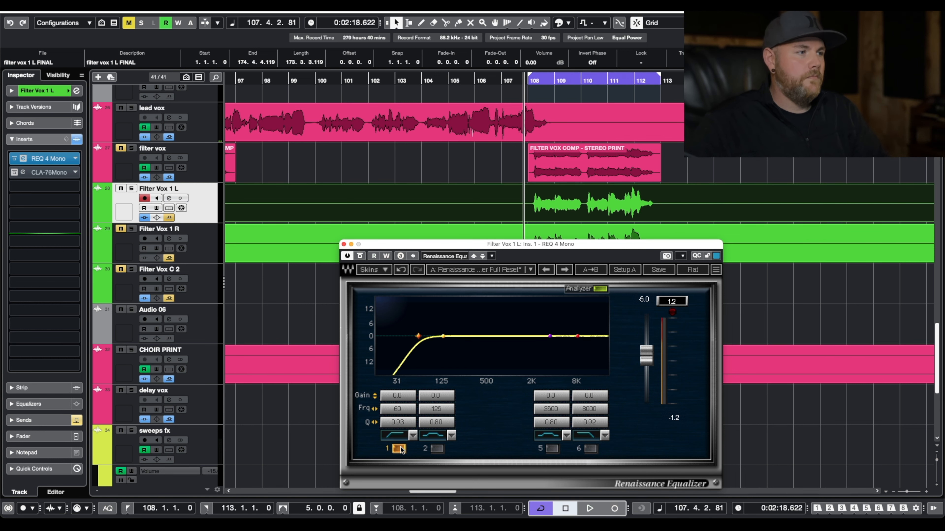
Solo Filter Vox 1 L and raise the equalizer's band 1 high-pass frequency to 849 Hz during playback.
{"action": "left_click", "coordinate": [130, 189]}
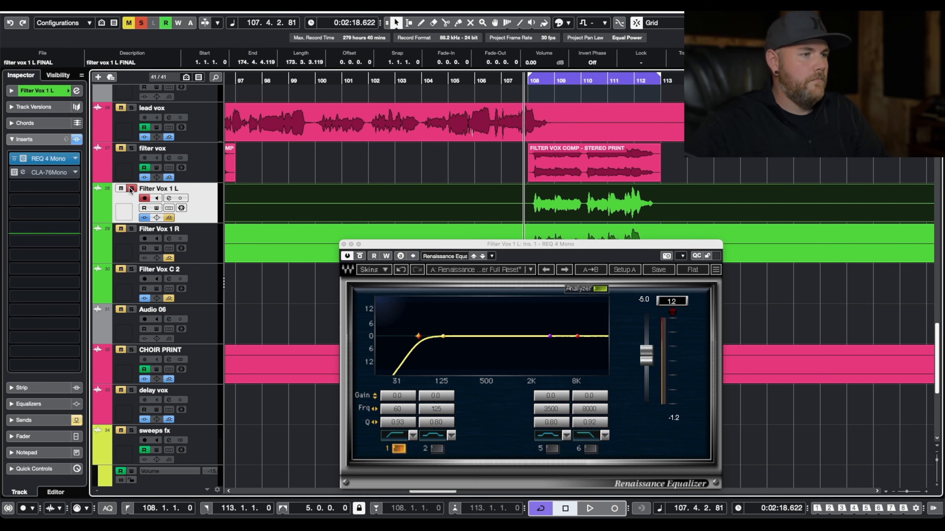
{"action": "key", "text": "space"}
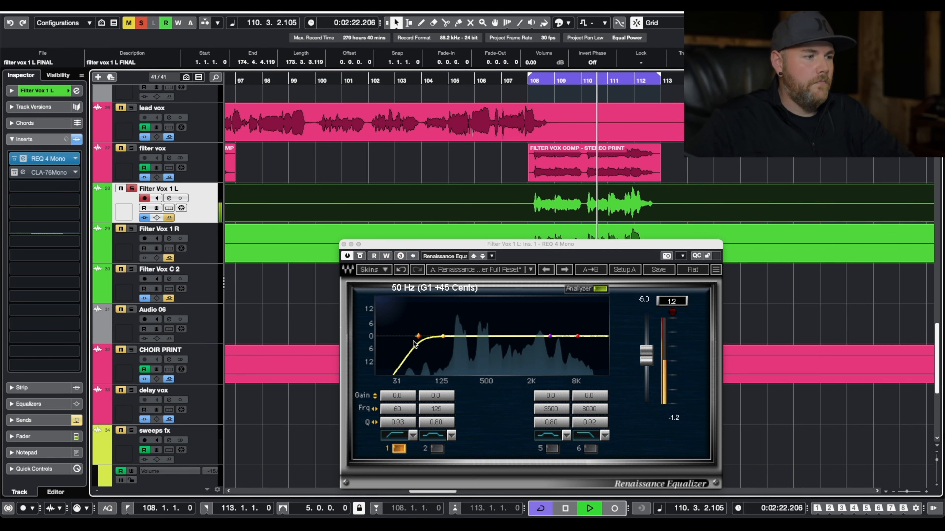
{"action": "left_click_drag", "start_coordinate": [397, 414], "coordinate": [396, 385]}
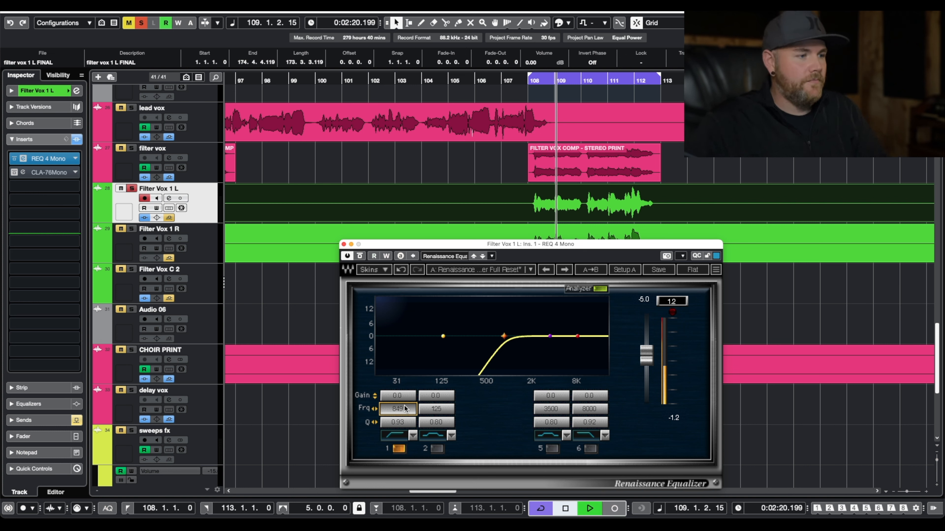
{"action": "key", "text": "space"}
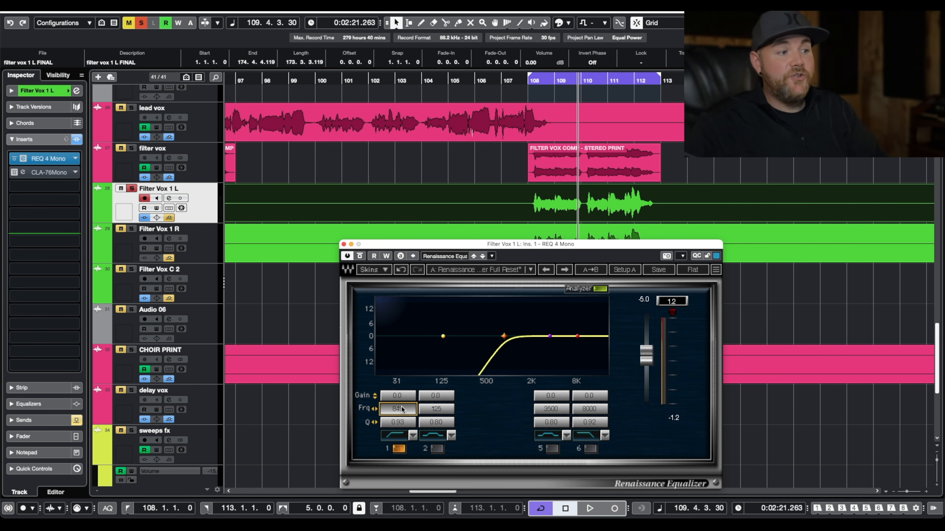
Enable the equalizer's band 6 low-pass filter and lower its frequency to 2556 Hz during playback.
{"action": "left_click", "coordinate": [591, 449]}
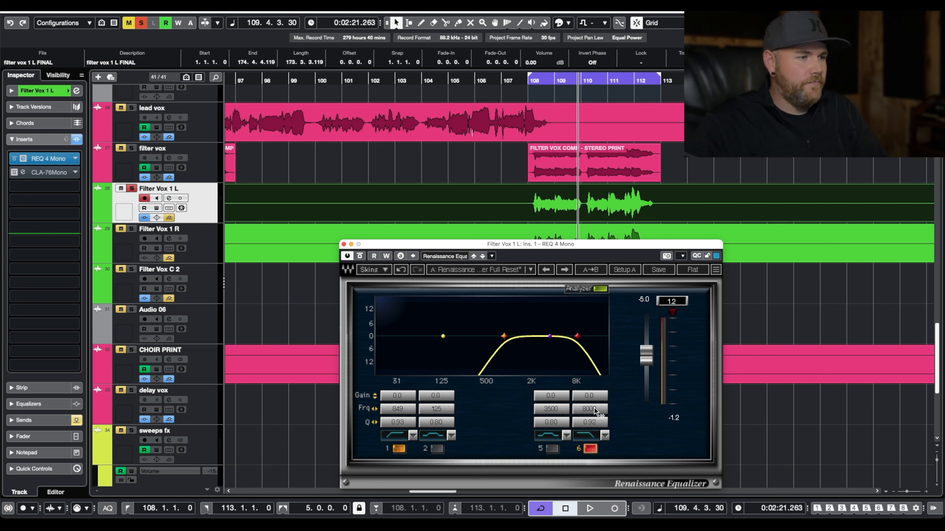
{"action": "key", "text": "space"}
{"action": "left_click_drag", "start_coordinate": [595, 411], "coordinate": [570, 412]}
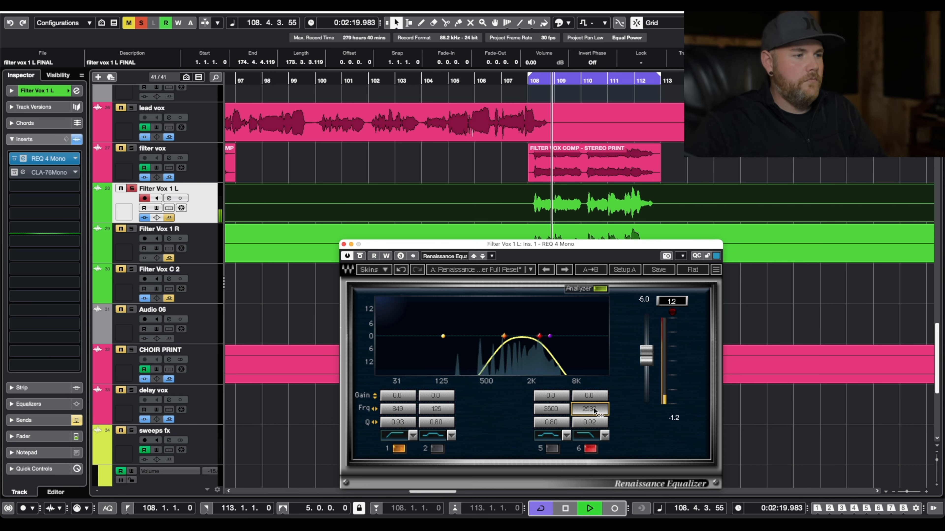
{"action": "left_click_drag", "start_coordinate": [594, 409], "coordinate": [594, 409]}
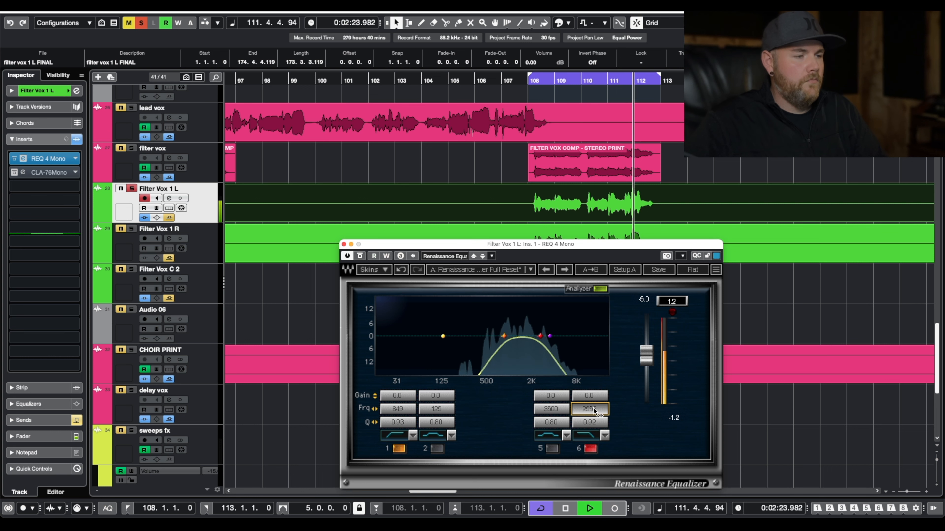
{"action": "key", "text": "space"}
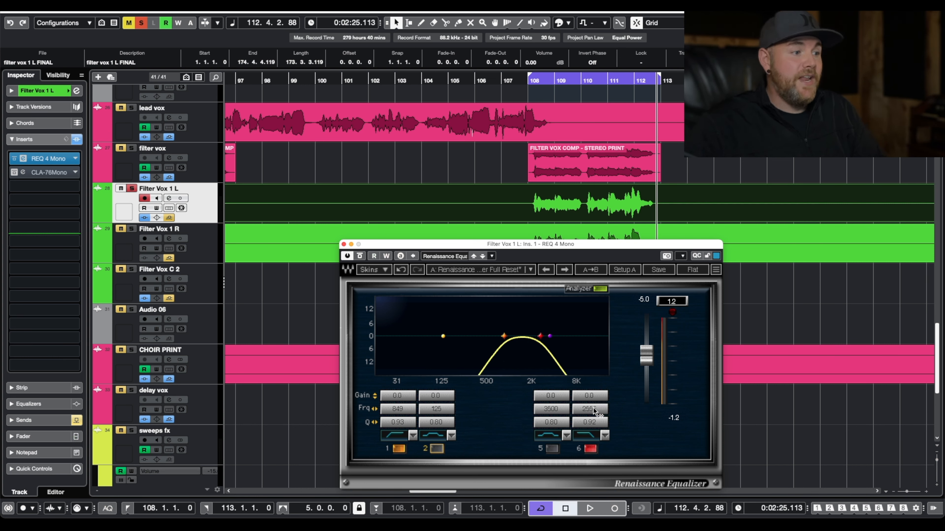
Enable equalizer band 2, set its frequency to 1000 Hz and boost its gain to 9.9 dB during playback.
{"action": "left_click", "coordinate": [439, 410]}
{"action": "type", "text": "1000"}
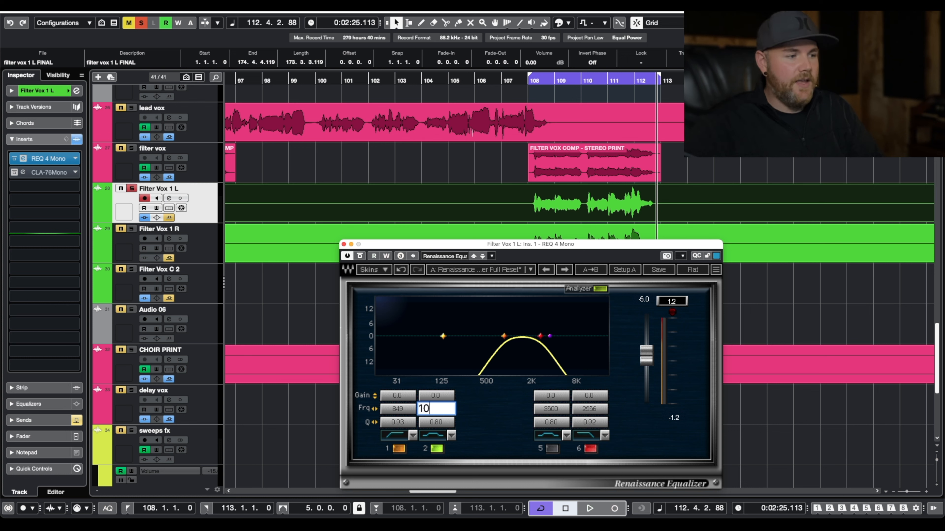
{"action": "key", "text": "Return"}
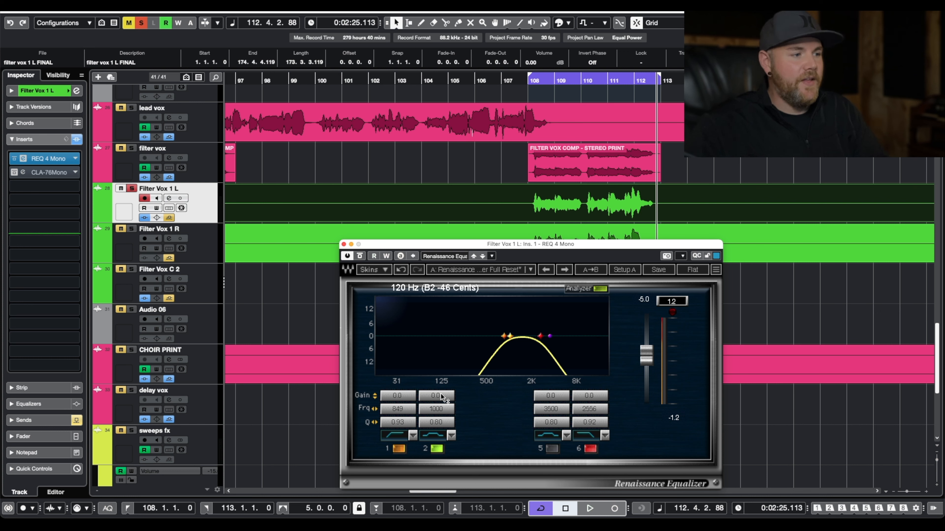
{"action": "key", "text": "space"}
{"action": "left_click_drag", "start_coordinate": [441, 394], "coordinate": [440, 363]}
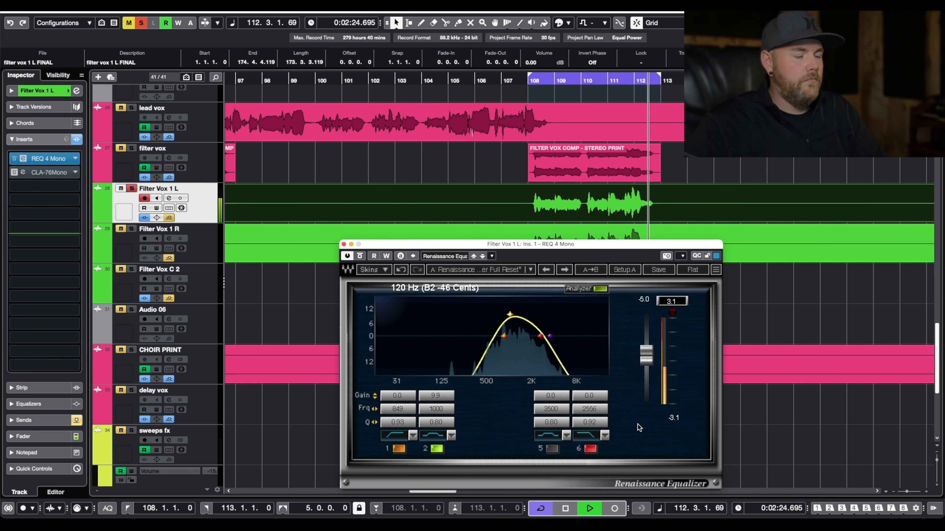
{"action": "key", "text": "space"}
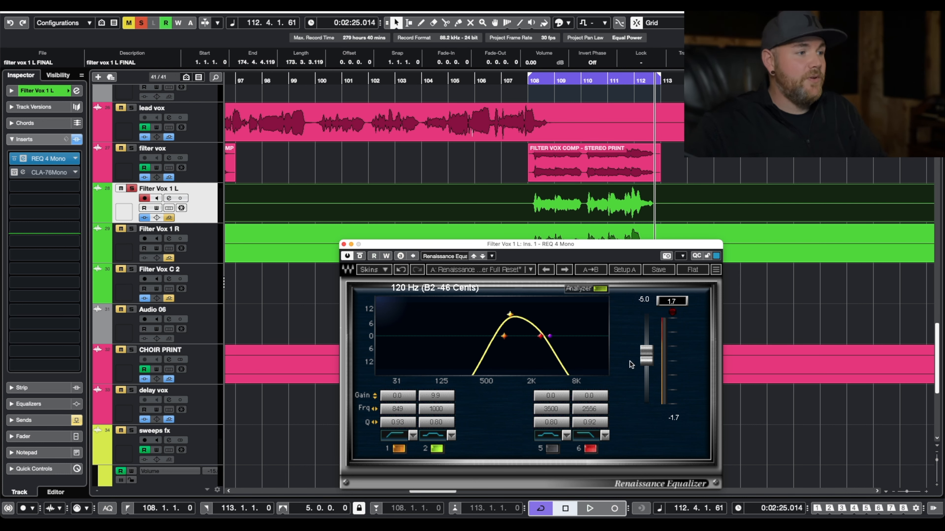
Compare the soloed vocal with the equalizer bypassed and active during looped playback.
{"action": "left_click", "coordinate": [358, 257]}
{"action": "key", "text": "space"}
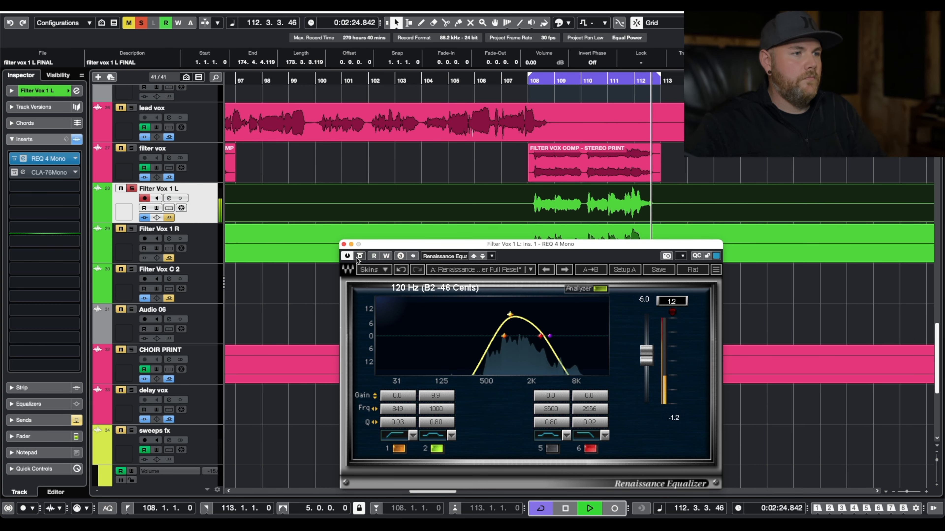
{"action": "key", "text": "space"}
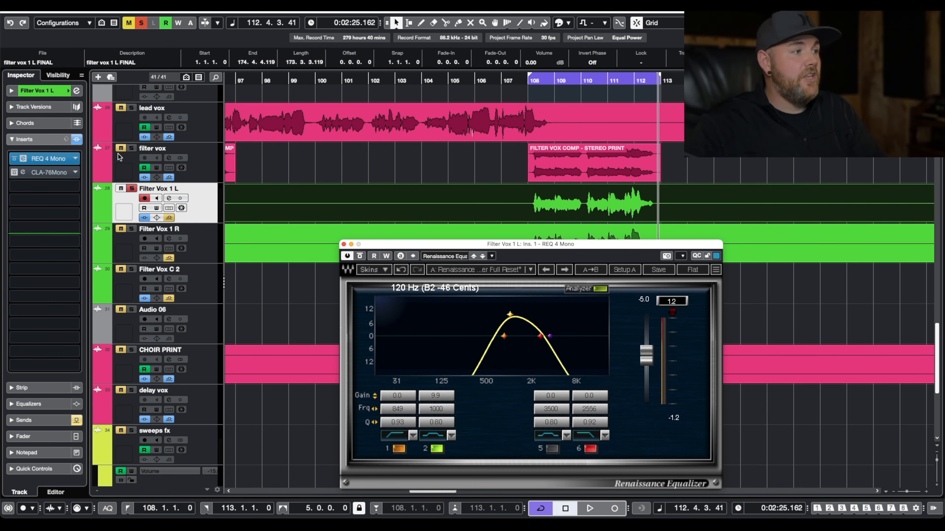
Open the CLA-76 Mono compressor on Filter Vox 1 L and take it out of bypass.
{"action": "left_click", "coordinate": [43, 173]}
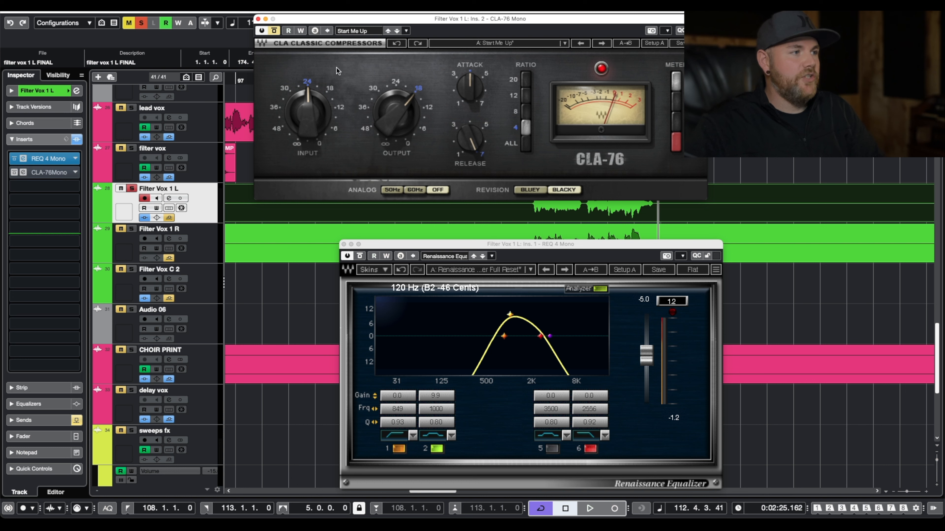
{"action": "left_click", "coordinate": [273, 31]}
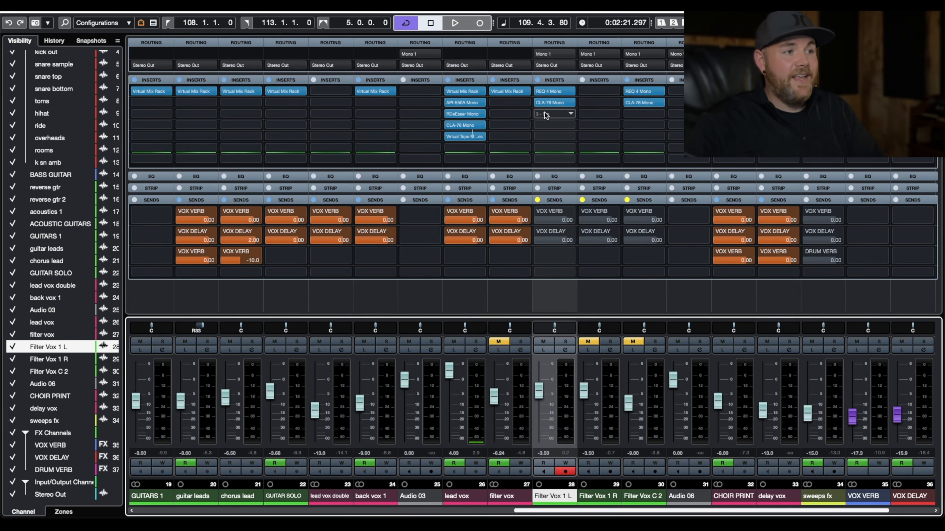
Copy the insert chain of Filter Vox 1 L onto the Filter Vox 1 R channel.
{"action": "right_click", "coordinate": [553, 82]}
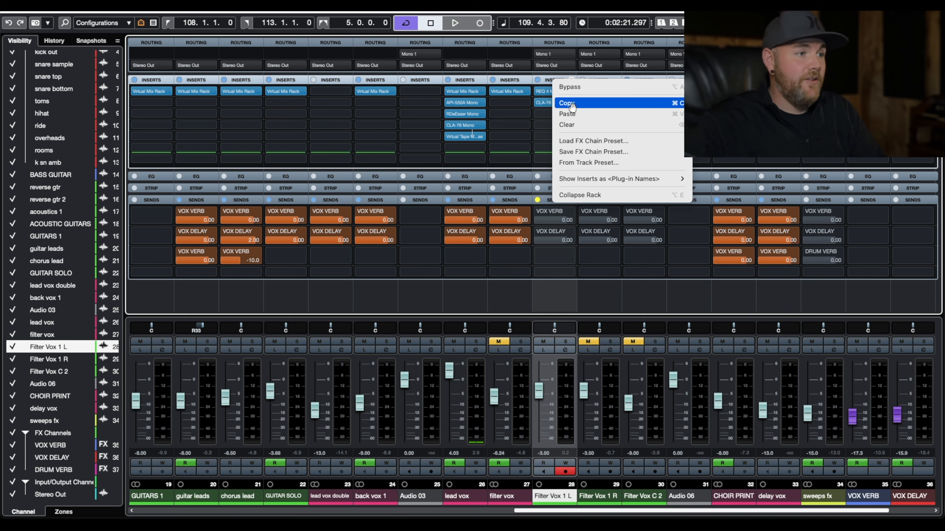
{"action": "left_click", "coordinate": [572, 107]}
{"action": "right_click", "coordinate": [599, 81]}
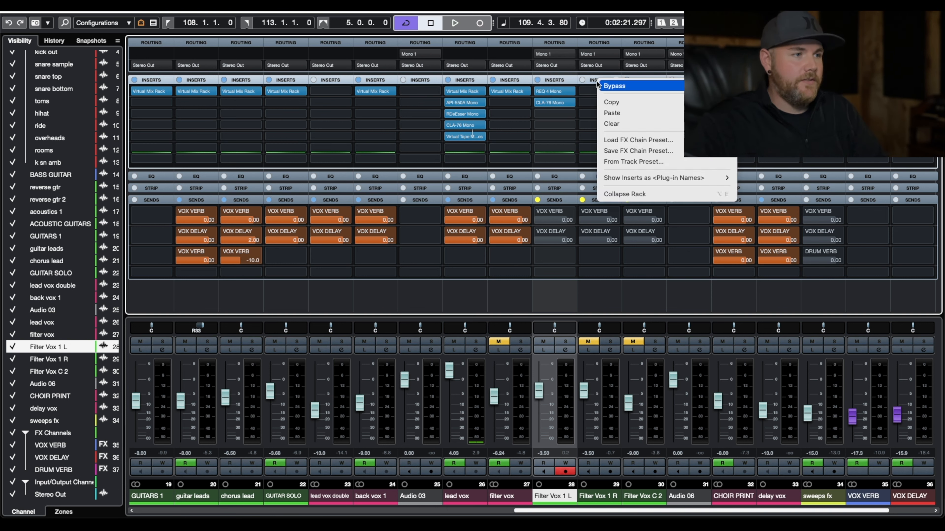
{"action": "left_click", "coordinate": [611, 113]}
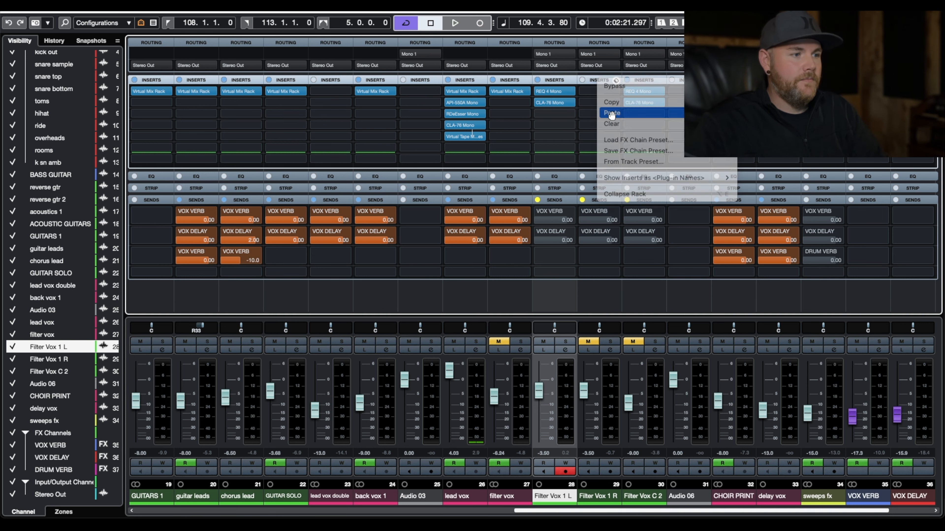
Unmute Filter Vox 1 R, pan Filter Vox 1 L hard left and Filter Vox 1 R hard right, and return to the project view.
{"action": "left_click", "coordinate": [588, 342]}
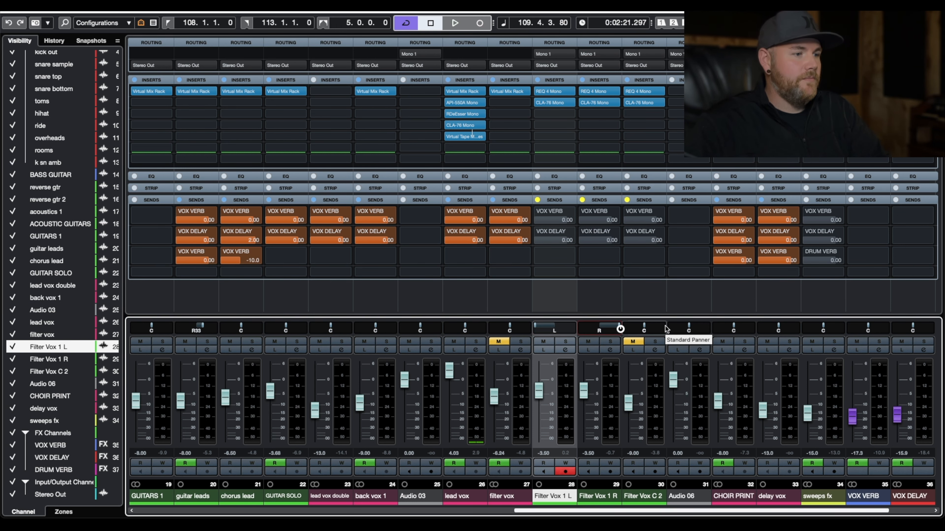
{"action": "key", "text": "F3"}
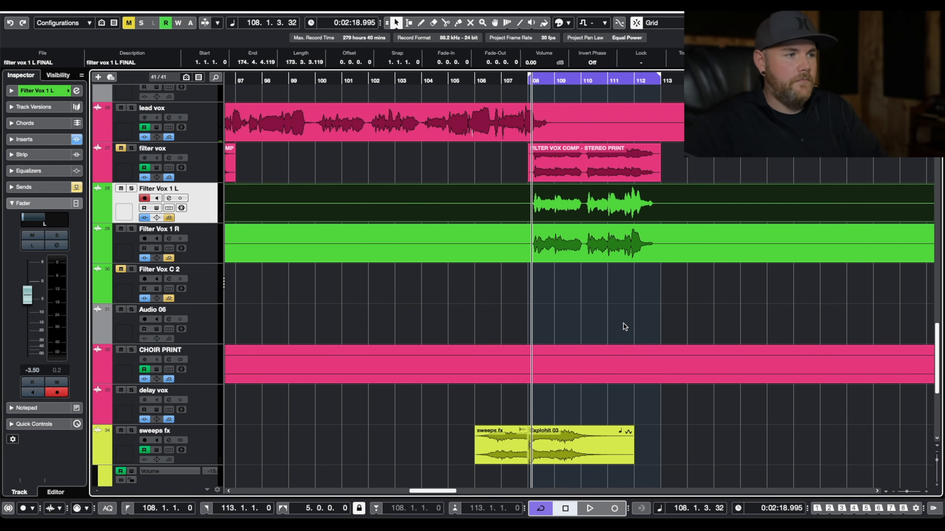
Play the doubled filter vocals at bars 108 to 113 together with the full mix, without cycling.
{"action": "key", "text": "KP_Subtract"}
{"action": "key", "text": "space"}
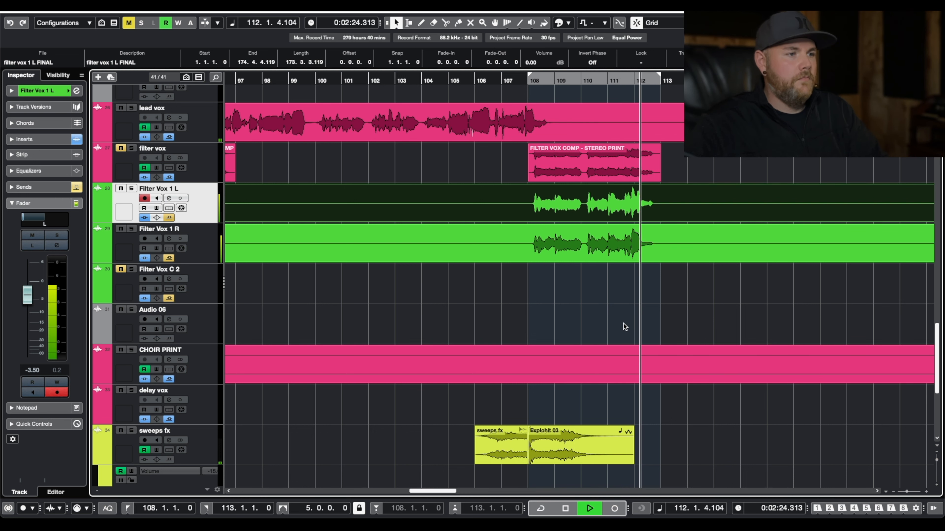
{"action": "key", "text": "space"}
Raise the Filter Vox 1 L and Filter Vox 1 R faders together to -2.21 dB while the mix plays.
{"action": "key", "text": "space"}
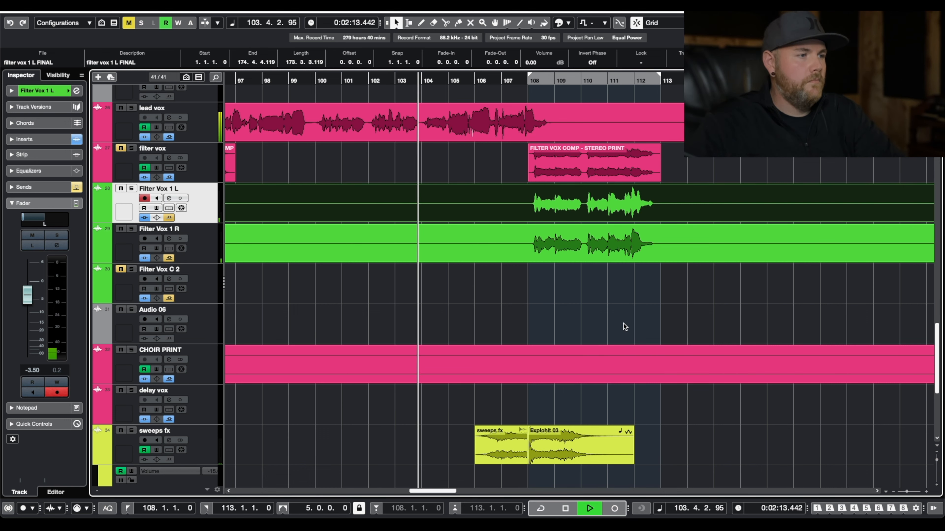
{"action": "key", "text": "F3"}
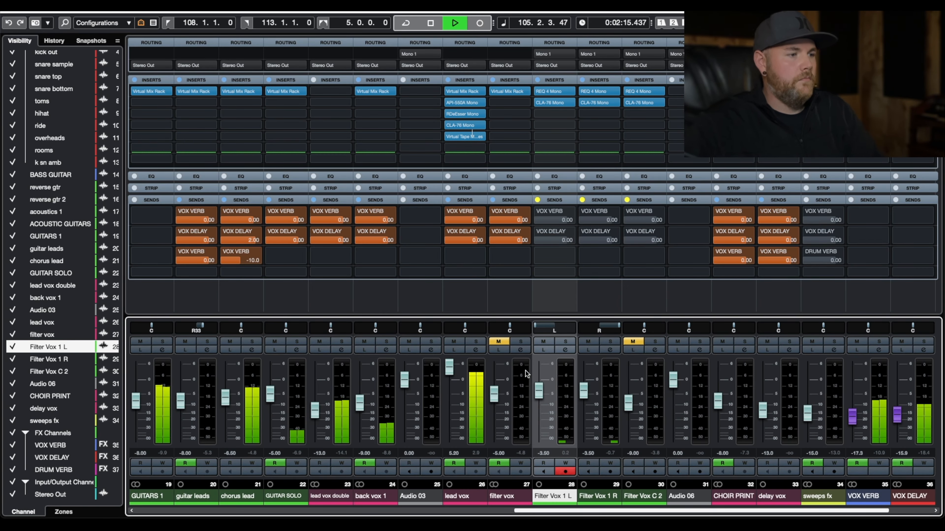
{"action": "left_click_drag", "start_coordinate": [583, 391], "coordinate": [580, 389]}
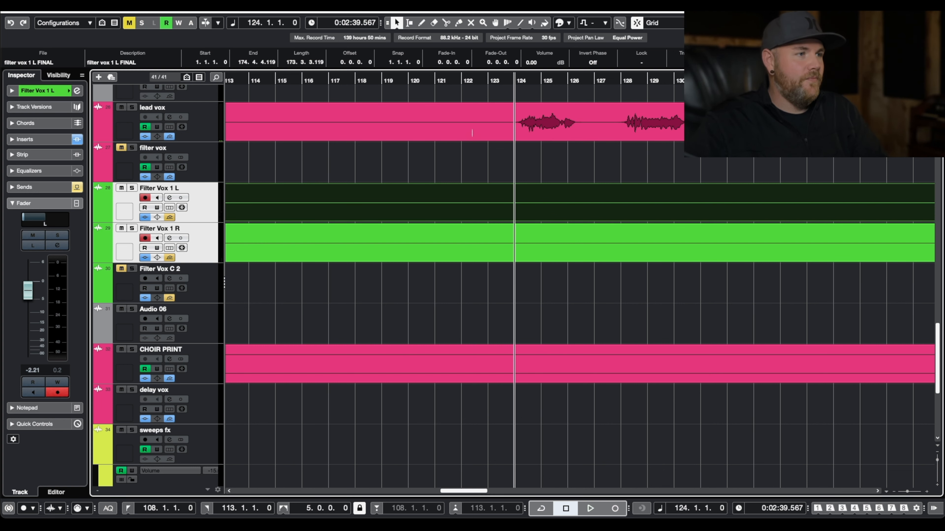
Play the lead vox section from bar 124 in the full mix.
{"action": "key", "text": "space"}
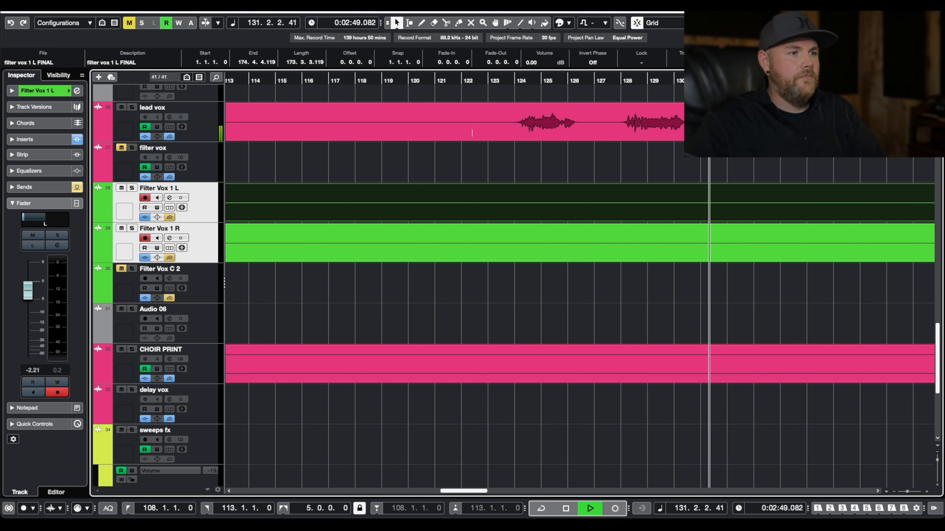
{"action": "key", "text": "space"}
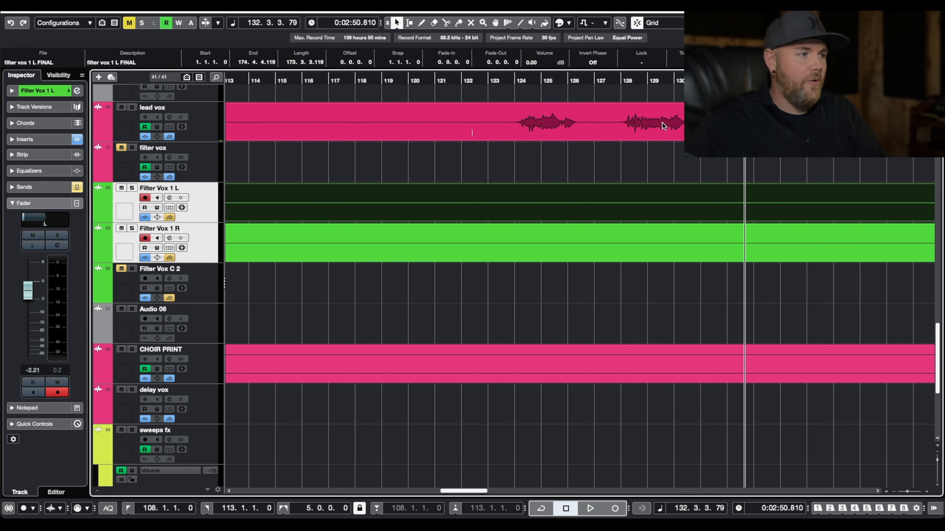
Solo the lead vox track and play its phrase from about bar 128.
{"action": "scroll", "coordinate": [662, 122], "scroll_direction": "up", "scroll_amount": 3, "text": "ctrl"}
{"action": "left_click", "coordinate": [132, 108]}
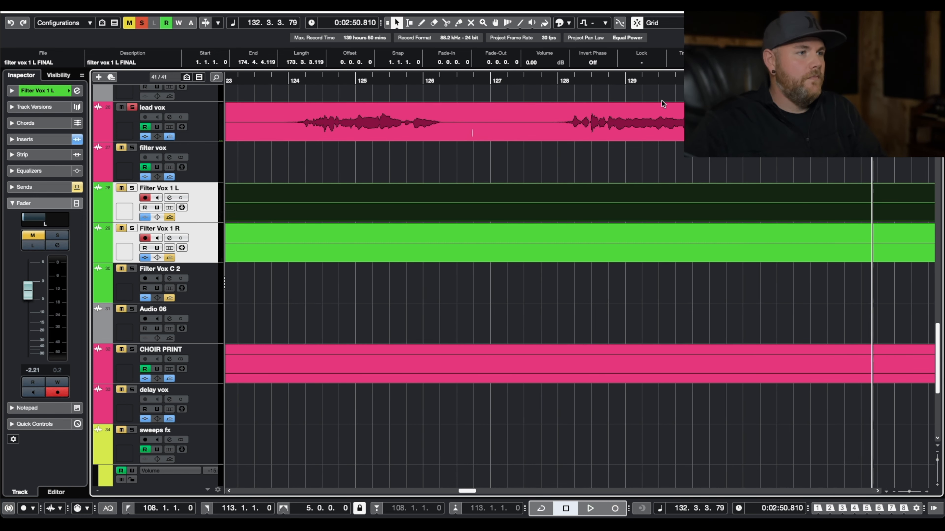
{"action": "left_click", "coordinate": [559, 79]}
{"action": "key", "text": "space"}
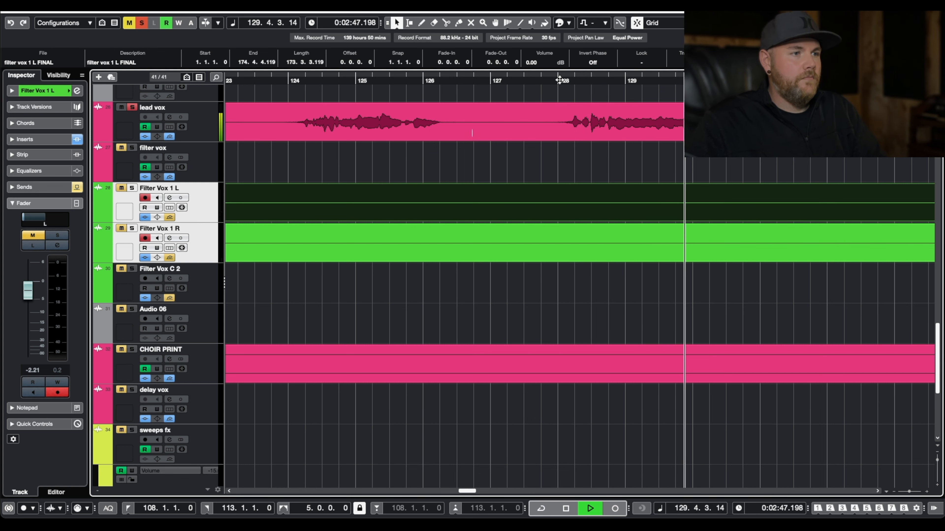
Stop playback, split the lead vox event at bars 129 and 131, and copy the two-bar piece between the cuts.
{"action": "key", "text": "space"}
{"action": "key", "text": "3"}
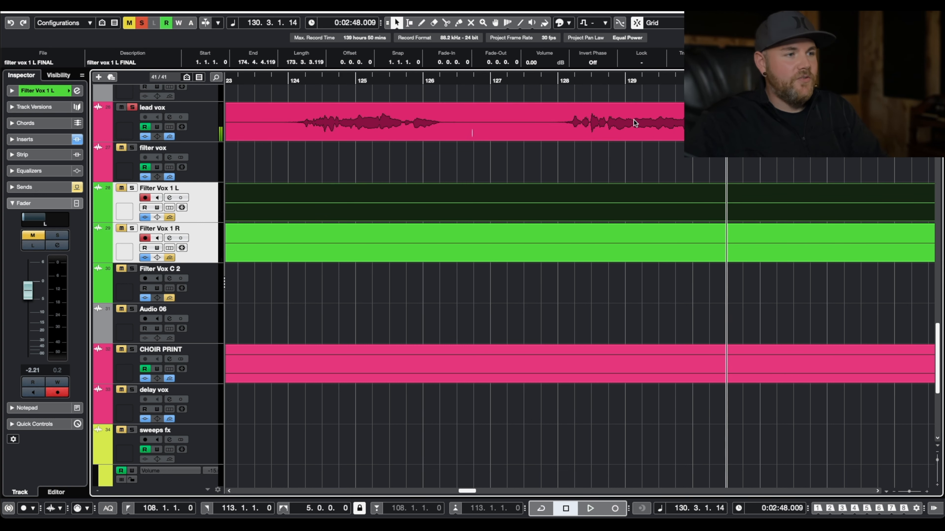
{"action": "left_click", "coordinate": [626, 123]}
{"action": "left_click", "coordinate": [760, 122]}
{"action": "key", "text": "1"}
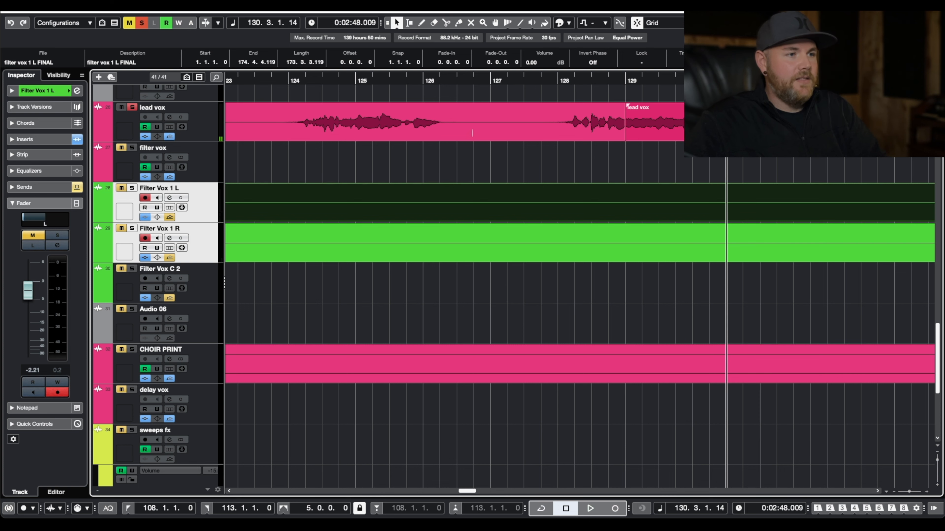
{"action": "left_click", "coordinate": [733, 122]}
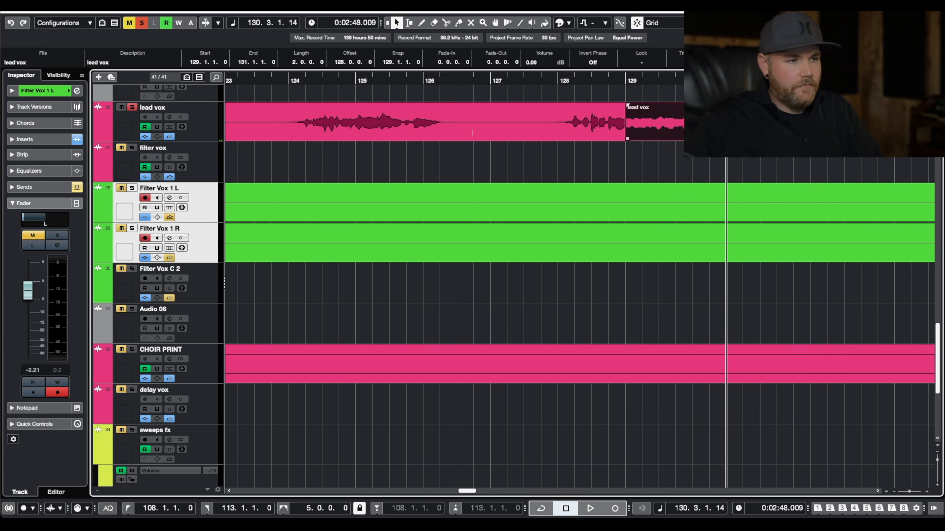
Undo both lead vox splits and paste the copied phrase onto the Filter Vox C 2 track at bar 129.
{"action": "key", "text": "super+z"}
{"action": "key", "text": "super+z"}
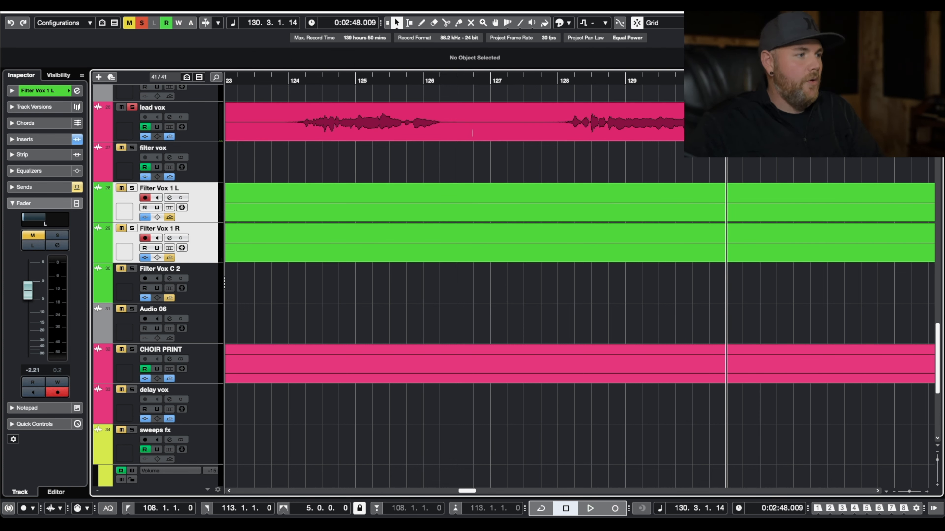
{"action": "left_click", "coordinate": [206, 292]}
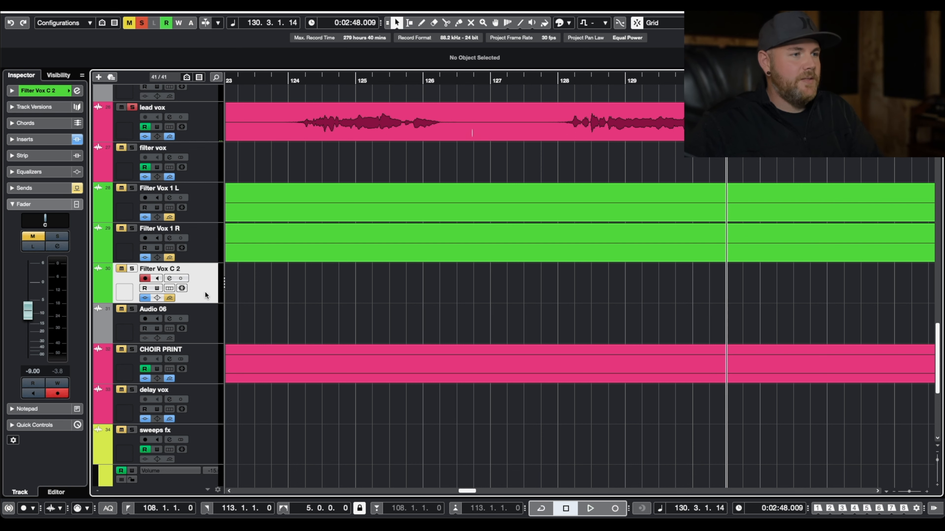
{"action": "left_click", "coordinate": [630, 79]}
{"action": "key", "text": "super+v"}
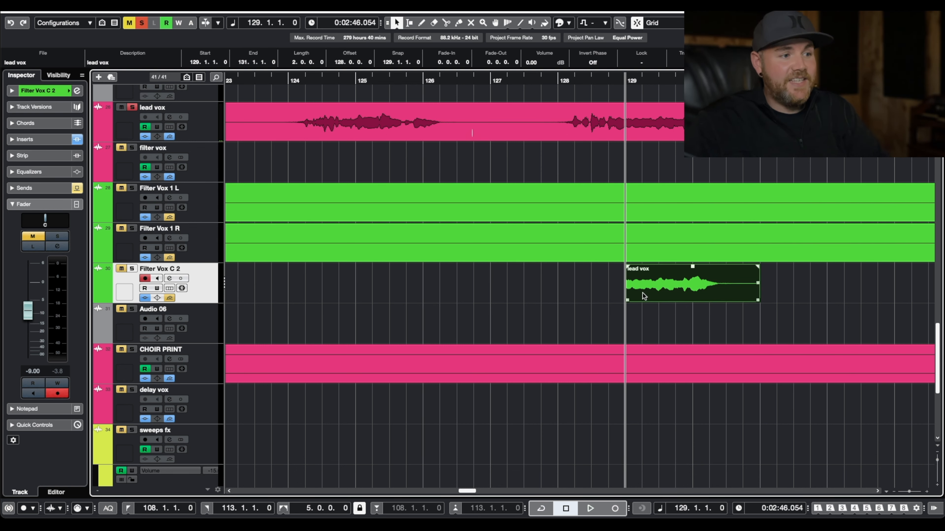
Move the pasted phrase to bar 130 and add short fades, 0.0.0.42 in and 0.0.2.13 out.
{"action": "left_click_drag", "start_coordinate": [647, 289], "coordinate": [695, 265]}
{"action": "left_click", "coordinate": [558, 80]}
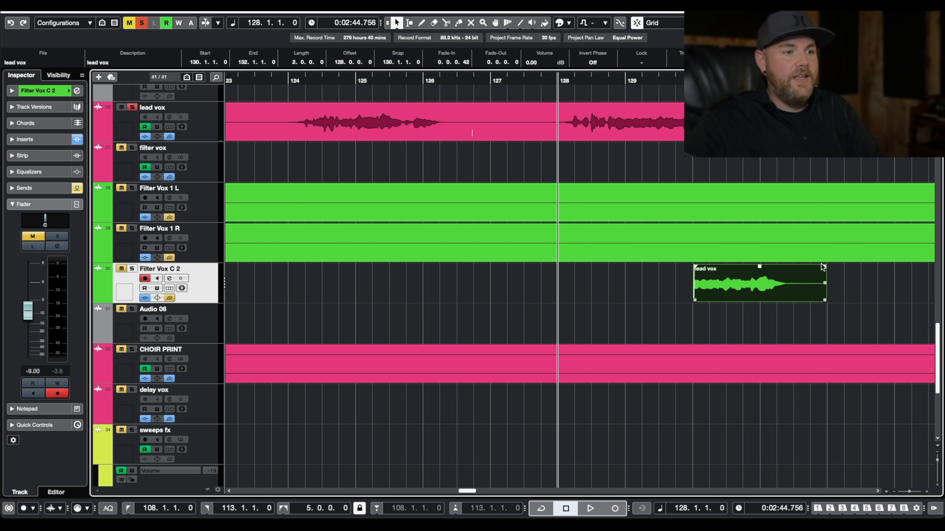
{"action": "left_click_drag", "start_coordinate": [821, 265], "coordinate": [816, 265]}
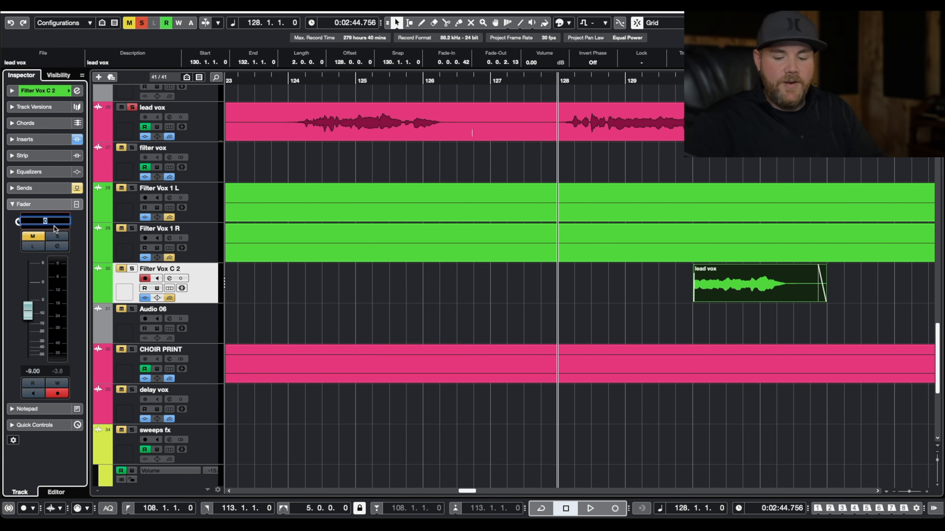
Pan the Filter Vox C 2 track to R60 and solo it.
{"action": "left_click_drag", "start_coordinate": [54, 226], "coordinate": [69, 226]}
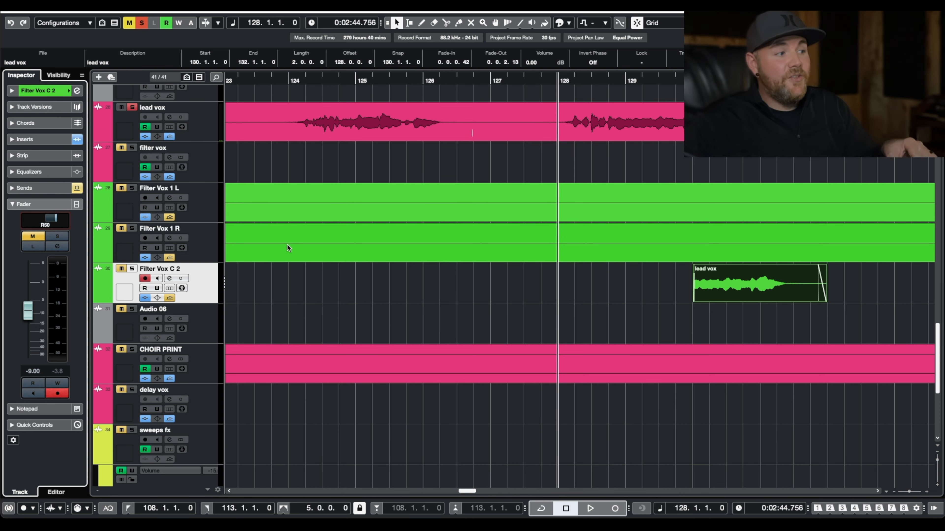
{"action": "left_click", "coordinate": [131, 268]}
{"action": "left_click", "coordinate": [121, 268]}
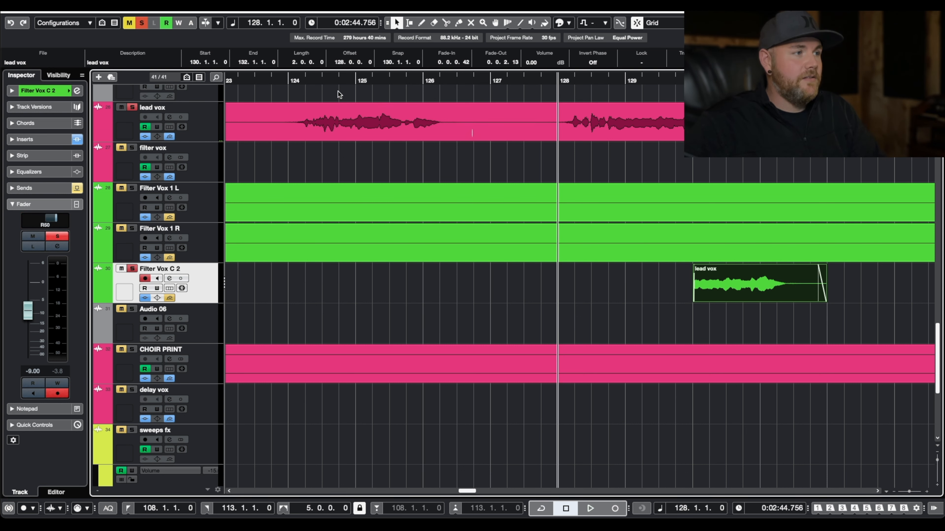
Clear the solos, unmute Filter Vox C 2, and play the full mix from bar 124.
{"action": "left_click", "coordinate": [288, 77]}
{"action": "left_click", "coordinate": [134, 252]}
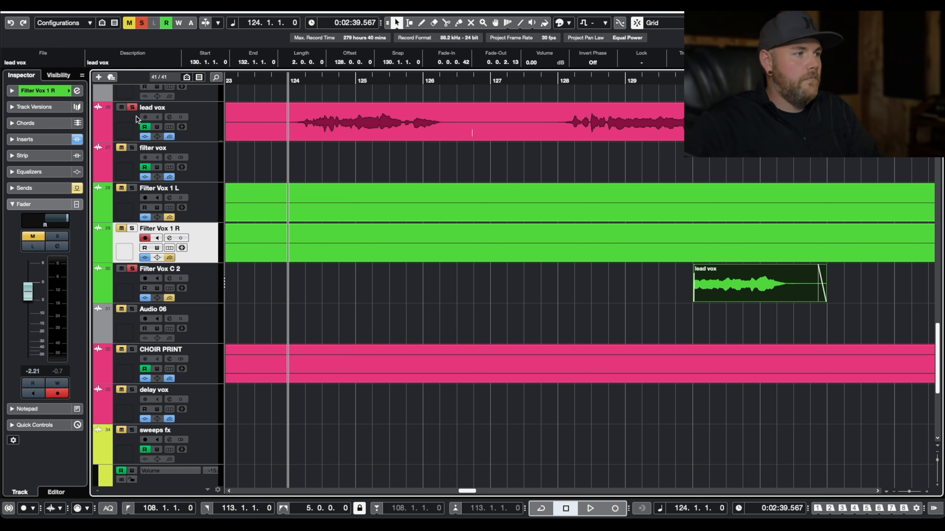
{"action": "left_click", "coordinate": [132, 269]}
{"action": "key", "text": "space"}
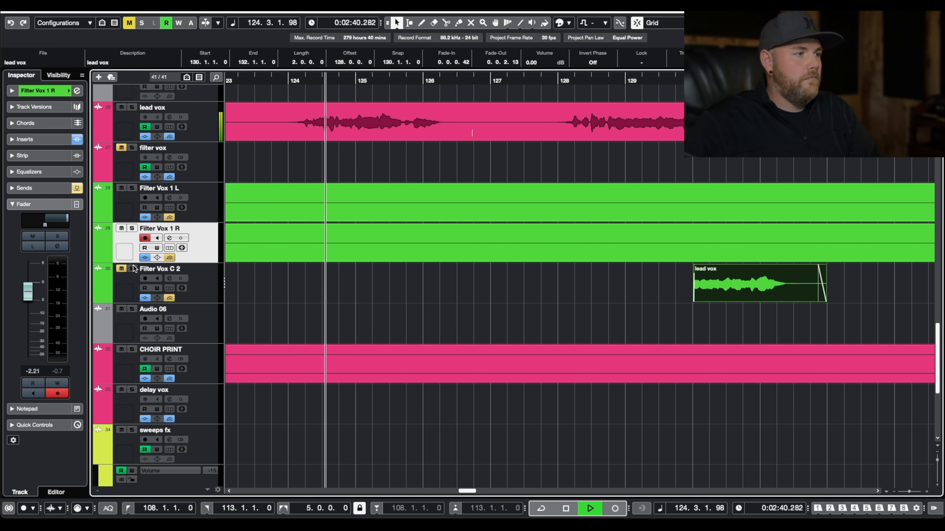
{"action": "left_click", "coordinate": [121, 268]}
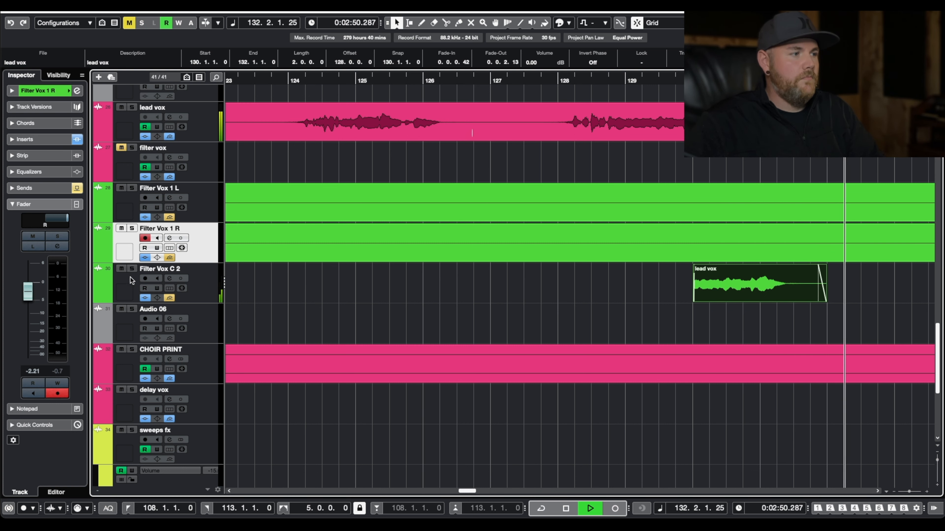
Compare the full mix from bar 124 with Filter Vox C 2 muted and with it unmuted.
{"action": "left_click", "coordinate": [121, 269]}
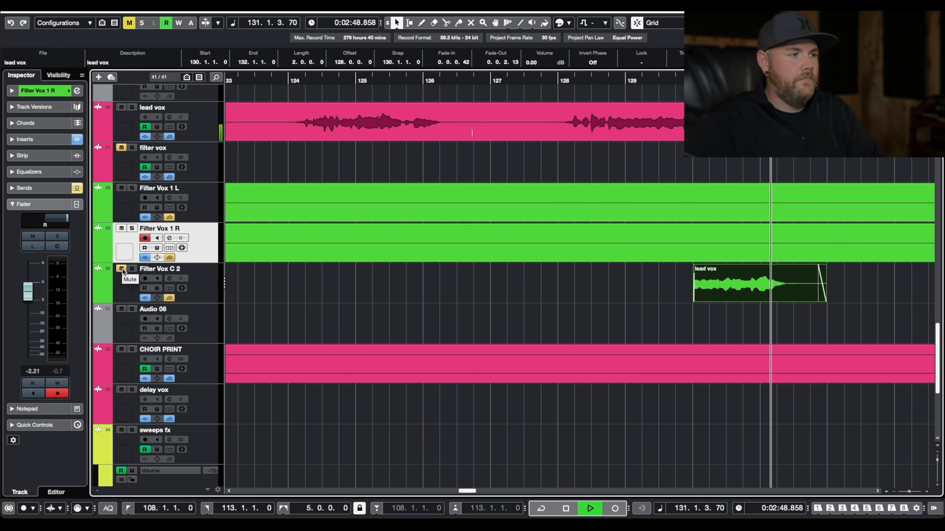
{"action": "key", "text": "space"}
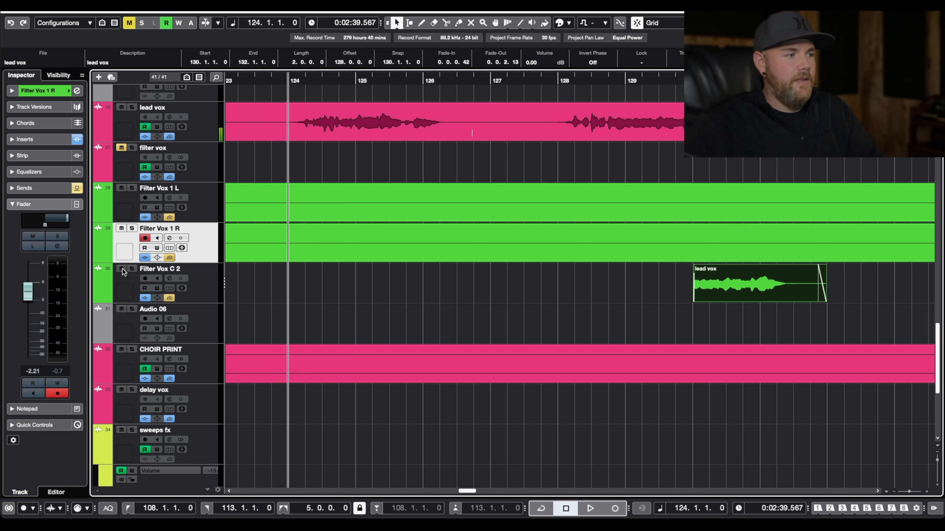
{"action": "key", "text": "space"}
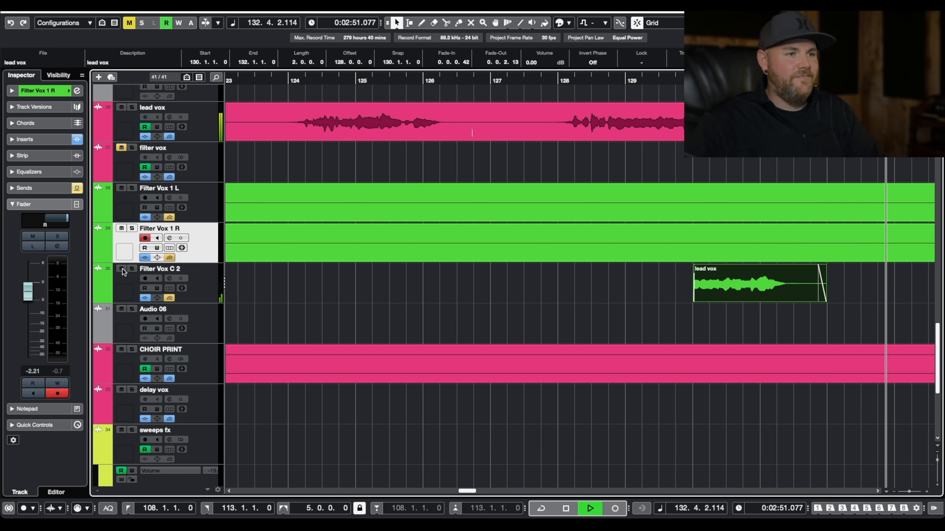
{"action": "key", "text": "space"}
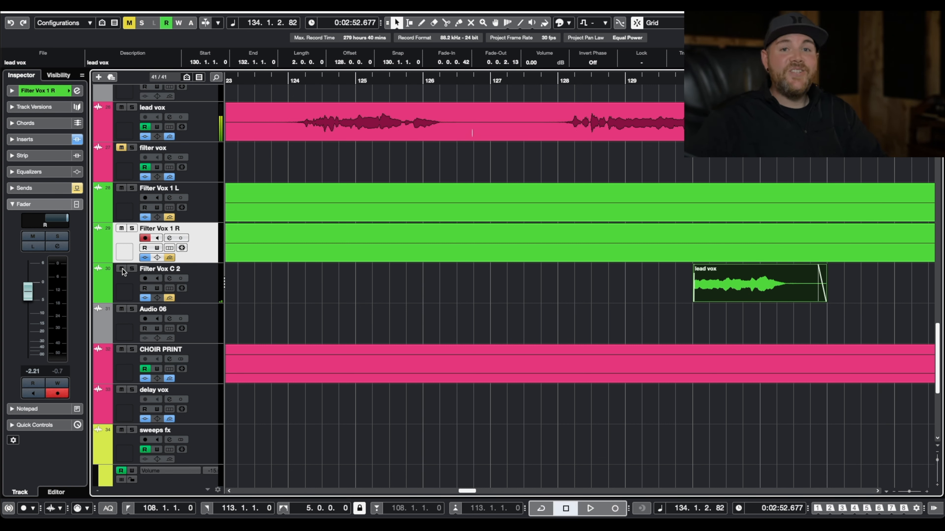